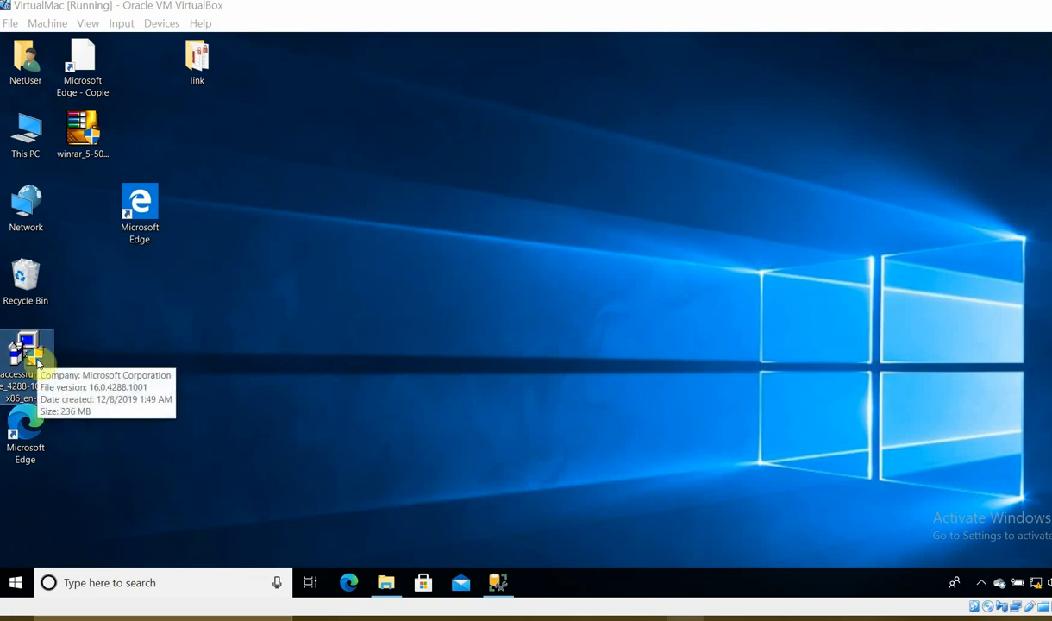
# - Run the Access Runtime 2016 installer as far as its installation options, cancel the setup and close it
pyautogui.doubleClick(38, 362)
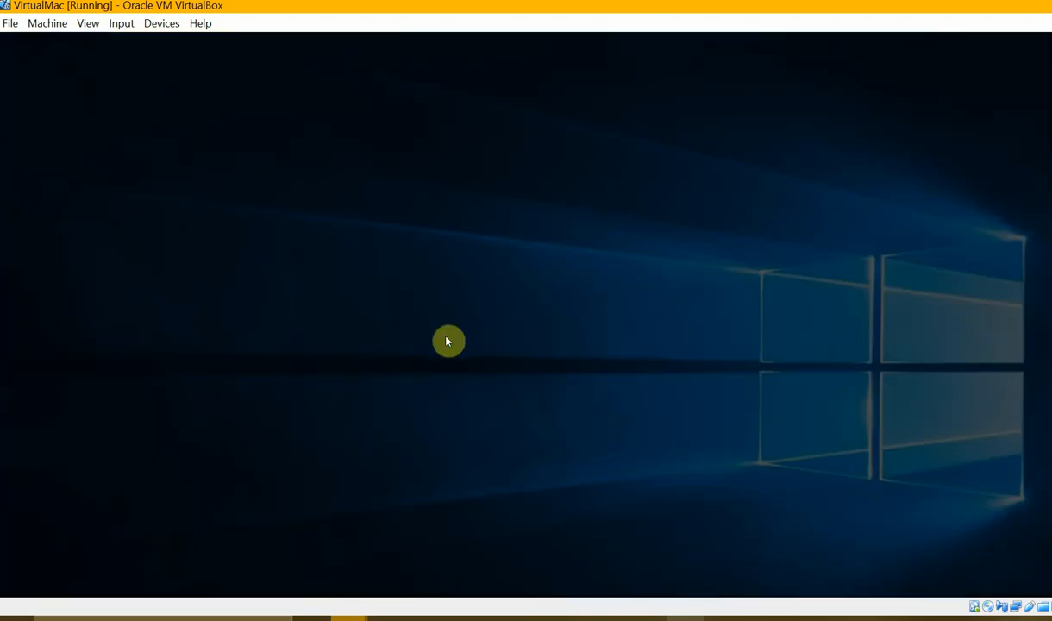
pyautogui.click(500, 409)
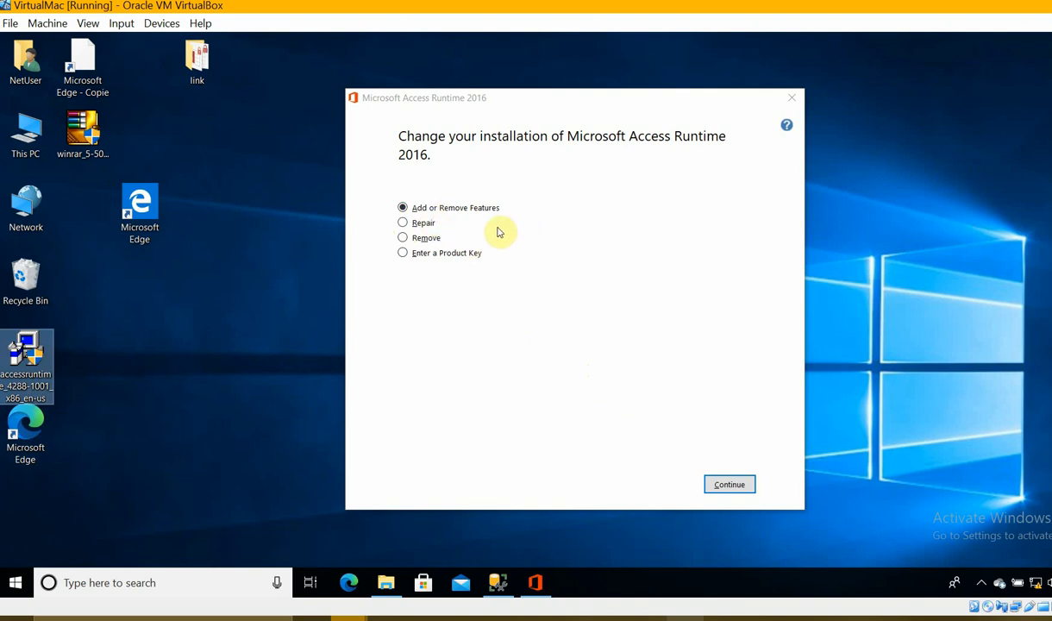
pyautogui.click(730, 486)
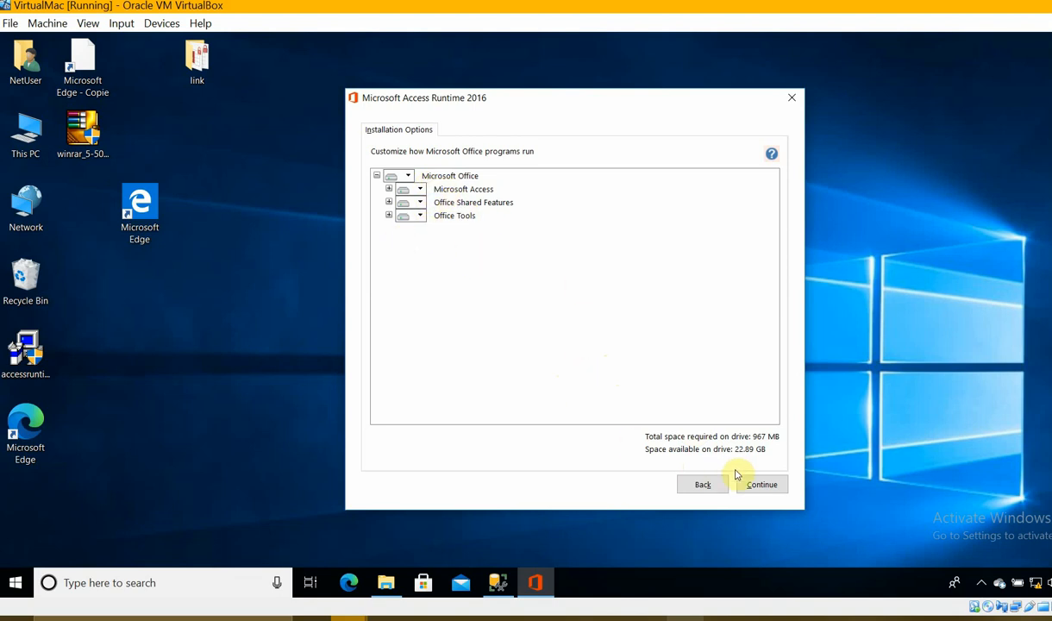
pyautogui.click(789, 105)
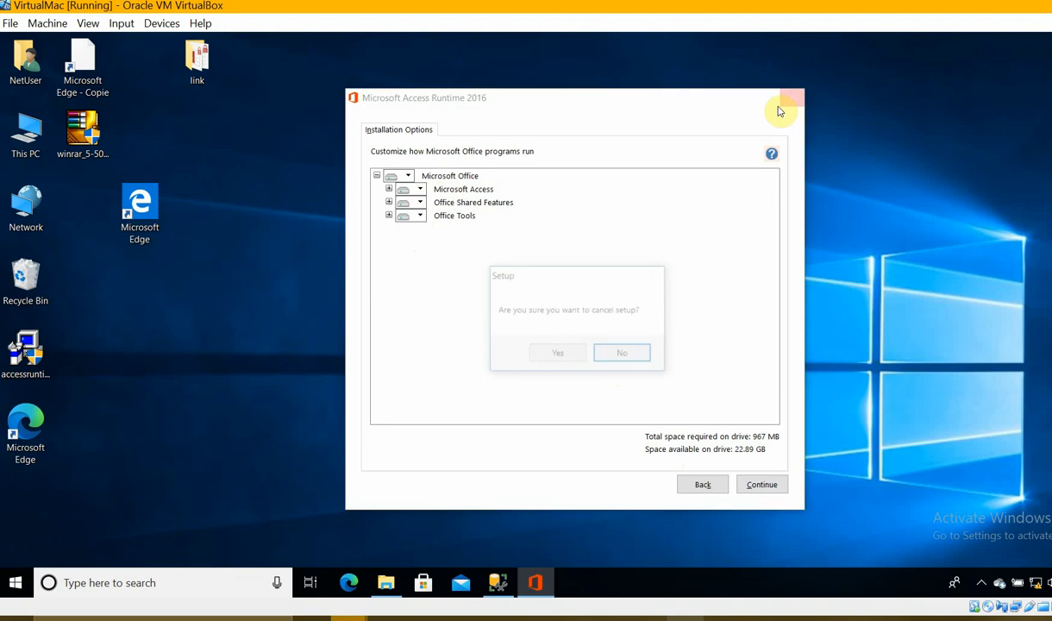
pyautogui.click(552, 362)
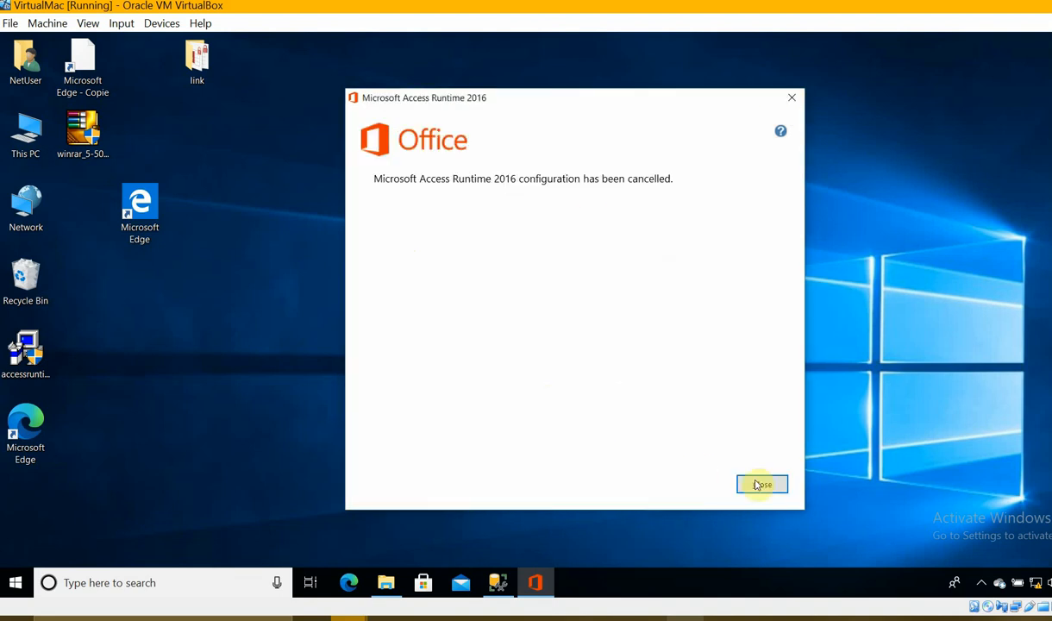
pyautogui.click(758, 485)
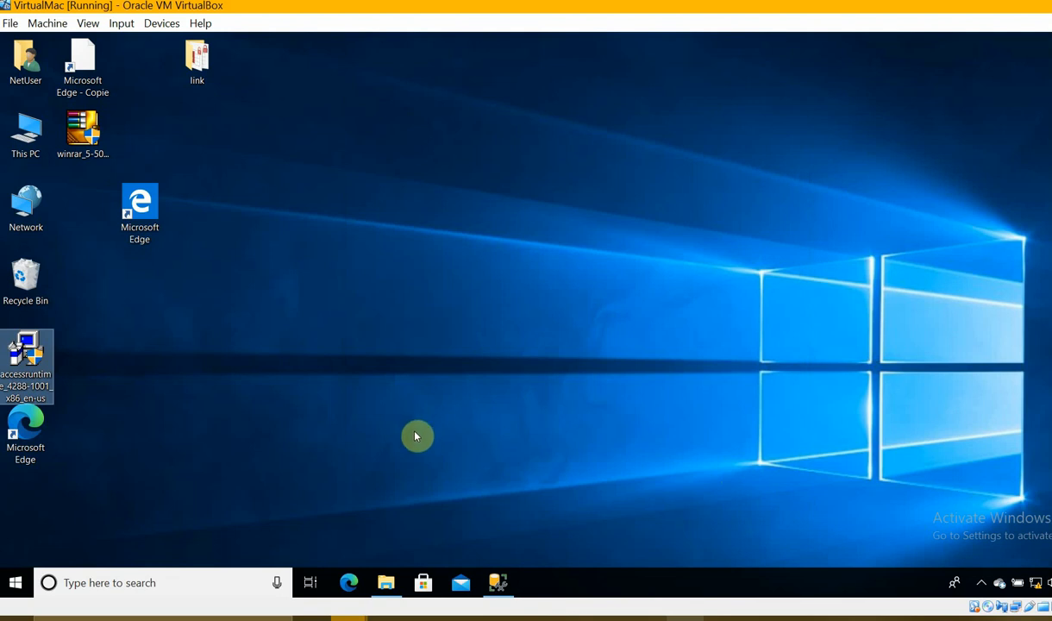
# - Search Windows for "pane" to open Control Panel and show its items as large icons
pyautogui.click(10, 594)
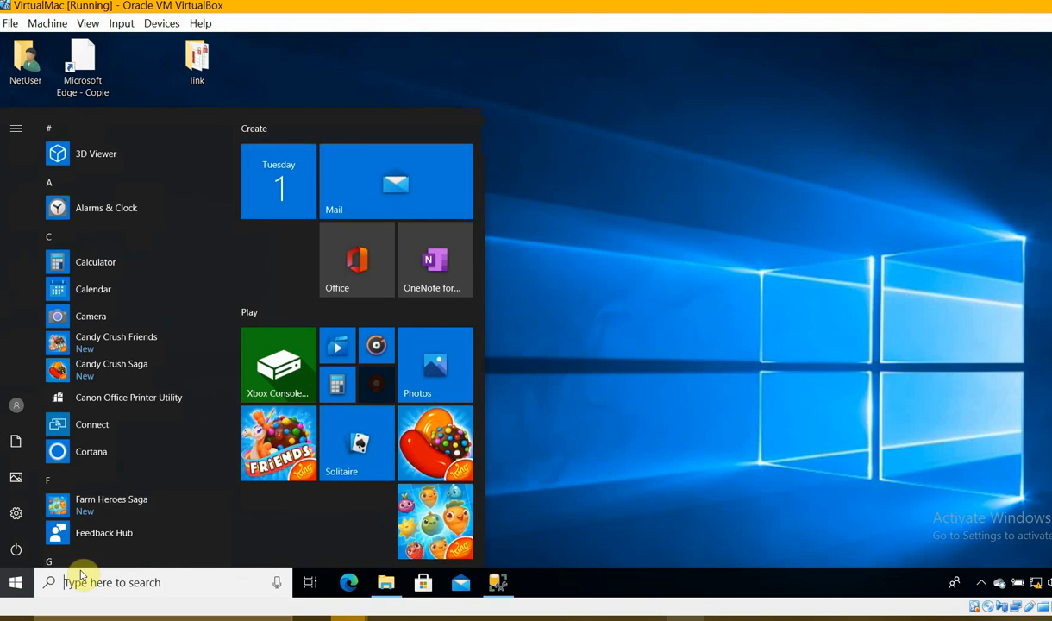
pyautogui.write('p')
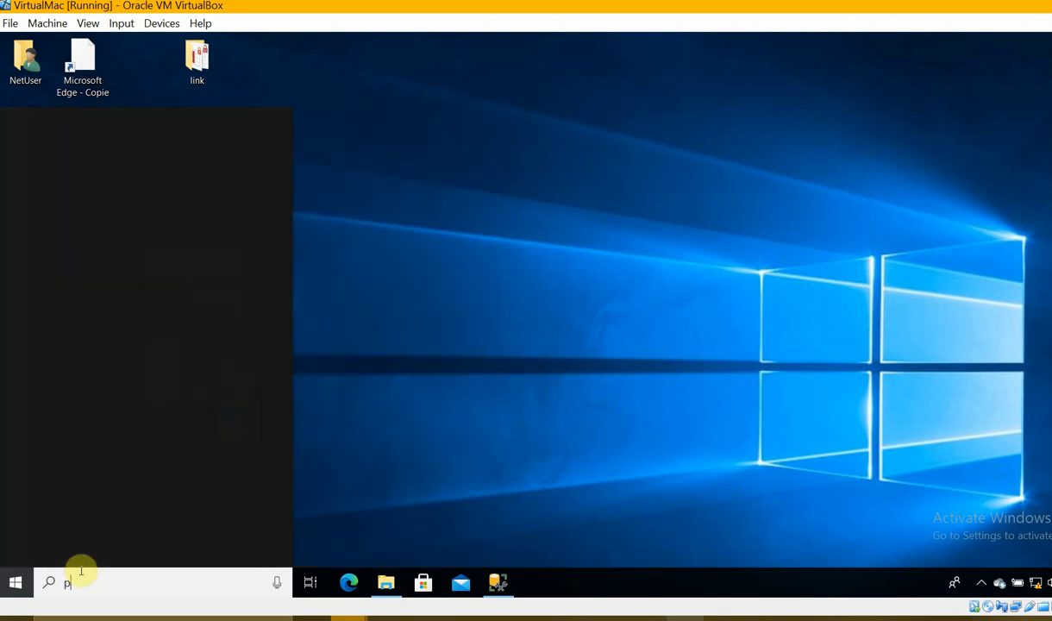
pyautogui.write('ane')
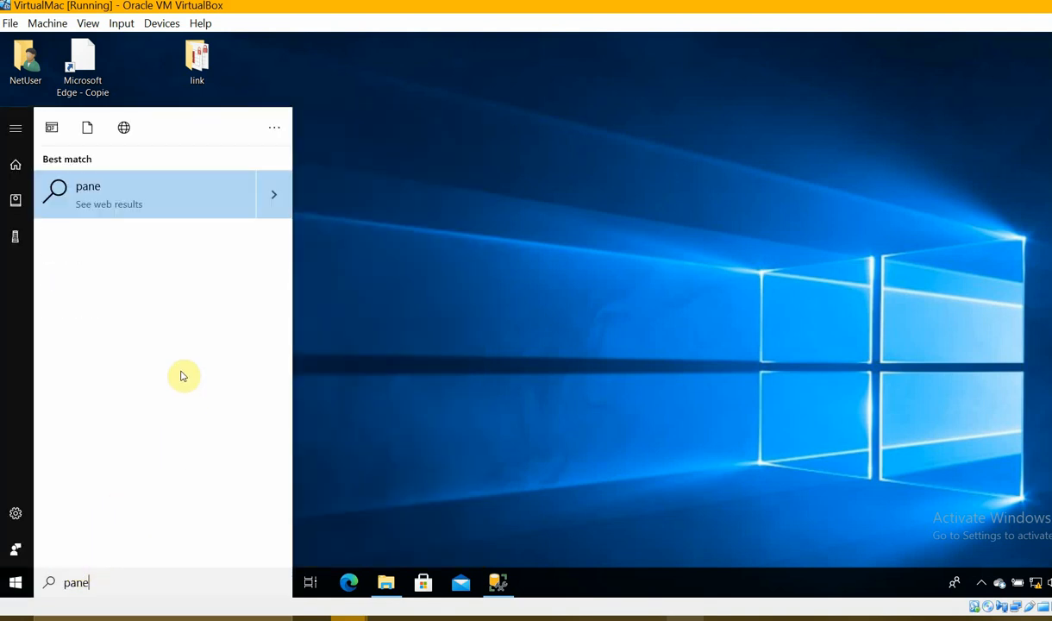
pyautogui.click(122, 192)
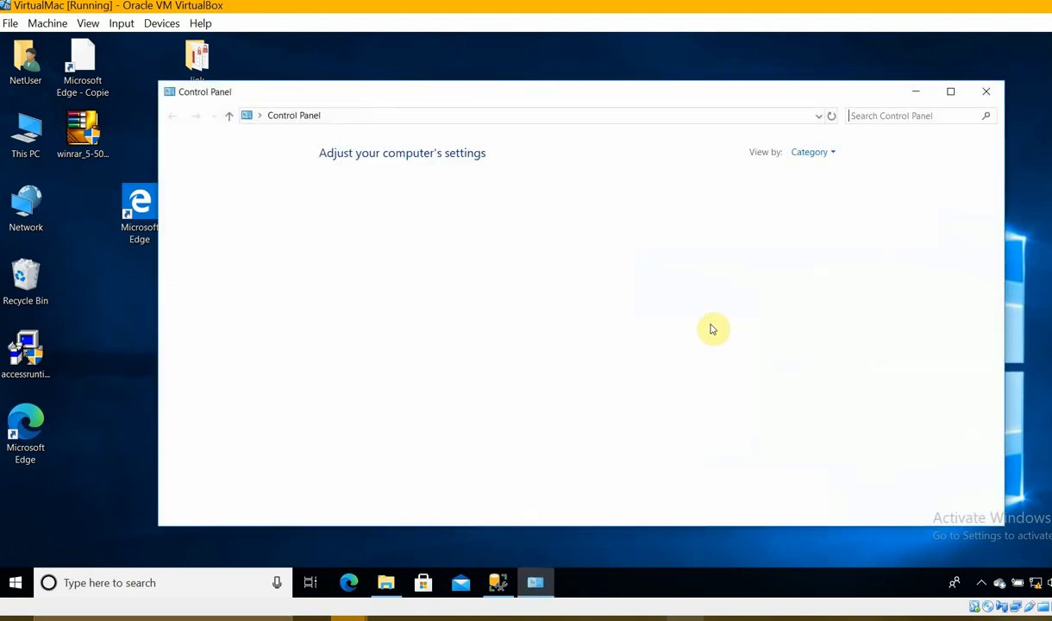
pyautogui.click(822, 156)
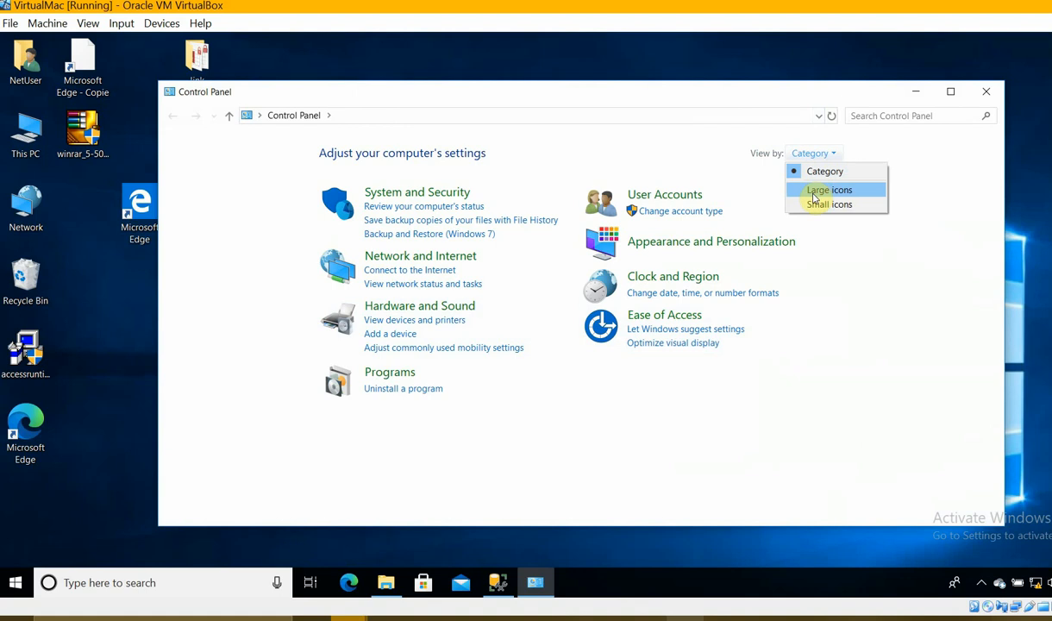
pyautogui.click(817, 191)
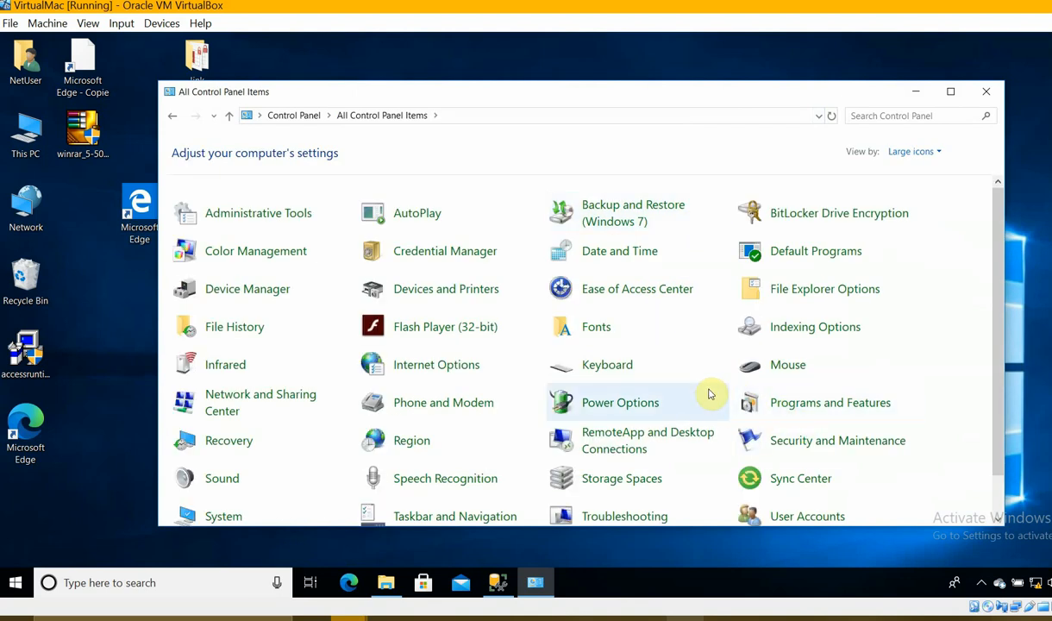
# - Open the Region settings and set the format to English (United States)
pyautogui.scroll(-1, 758, 393)
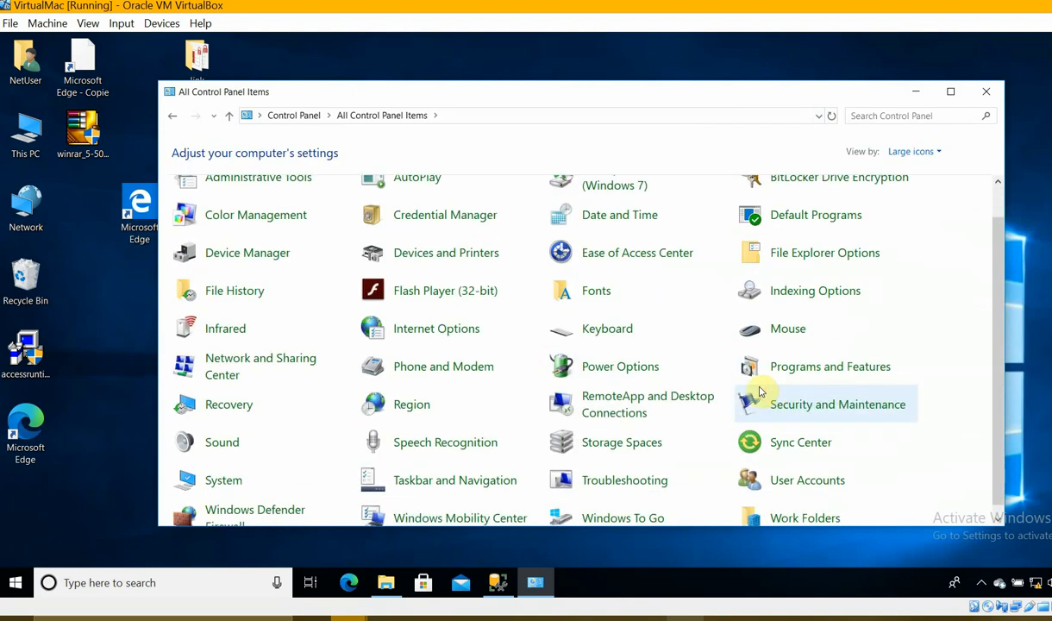
pyautogui.click(406, 414)
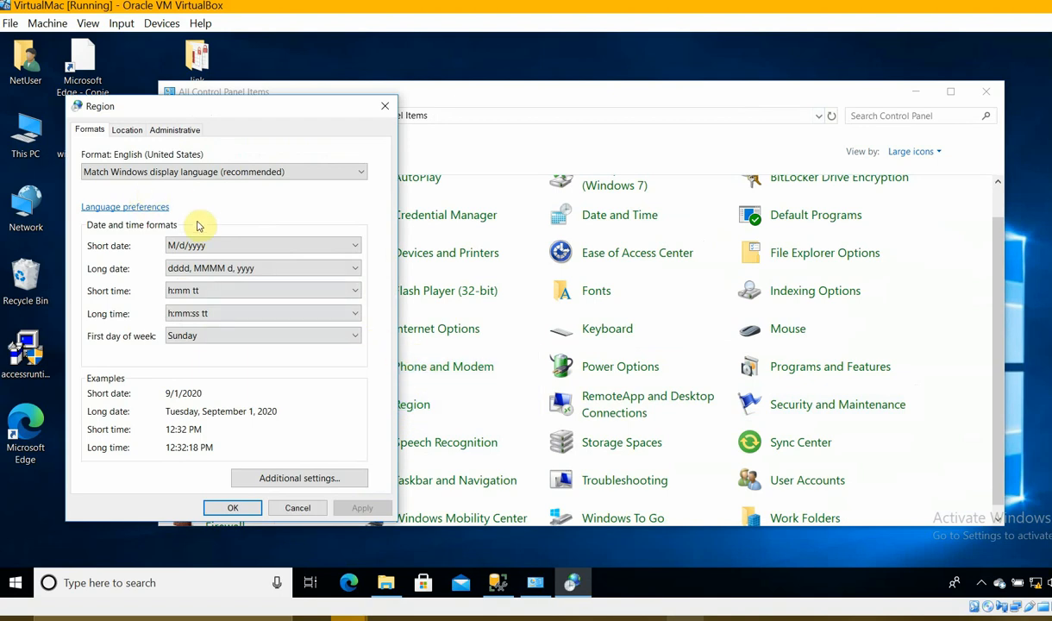
pyautogui.click(186, 247)
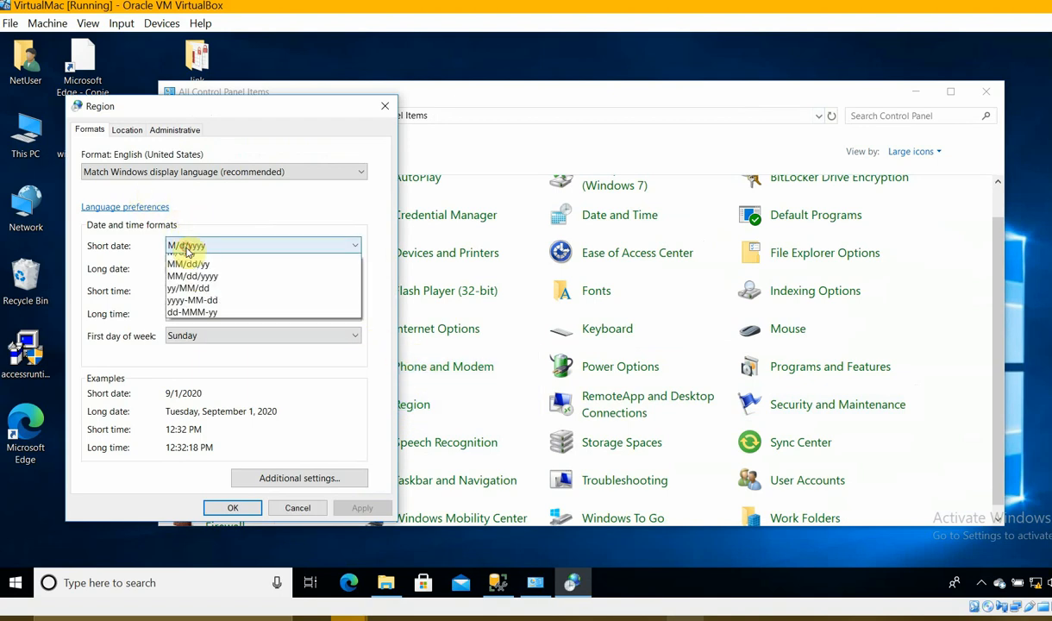
pyautogui.click(197, 178)
pyautogui.click(196, 172)
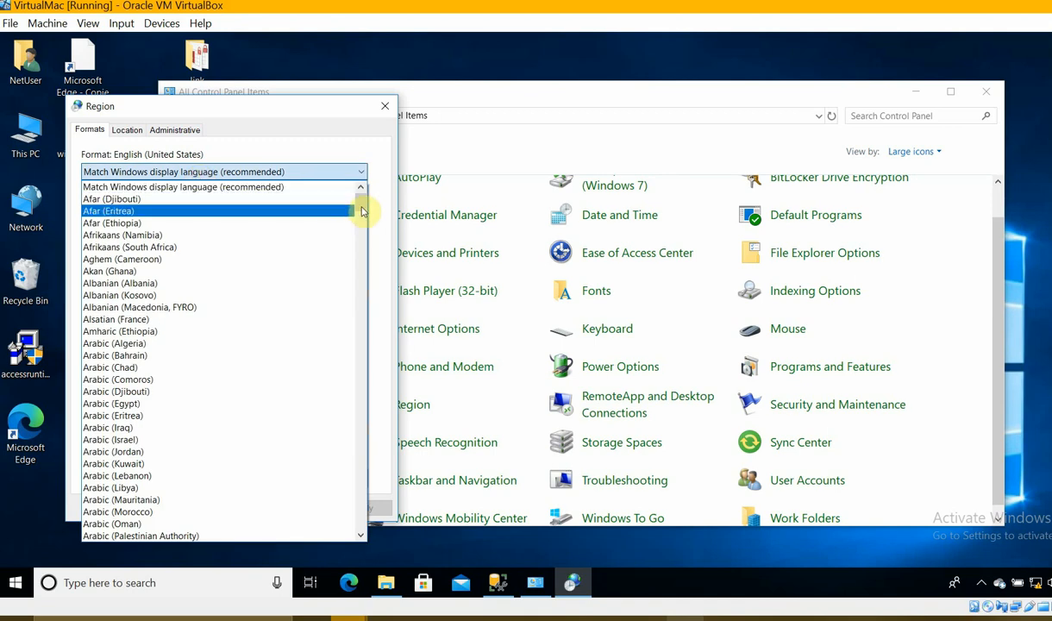
pyautogui.moveTo(361, 207); pyautogui.dragTo(359, 297)
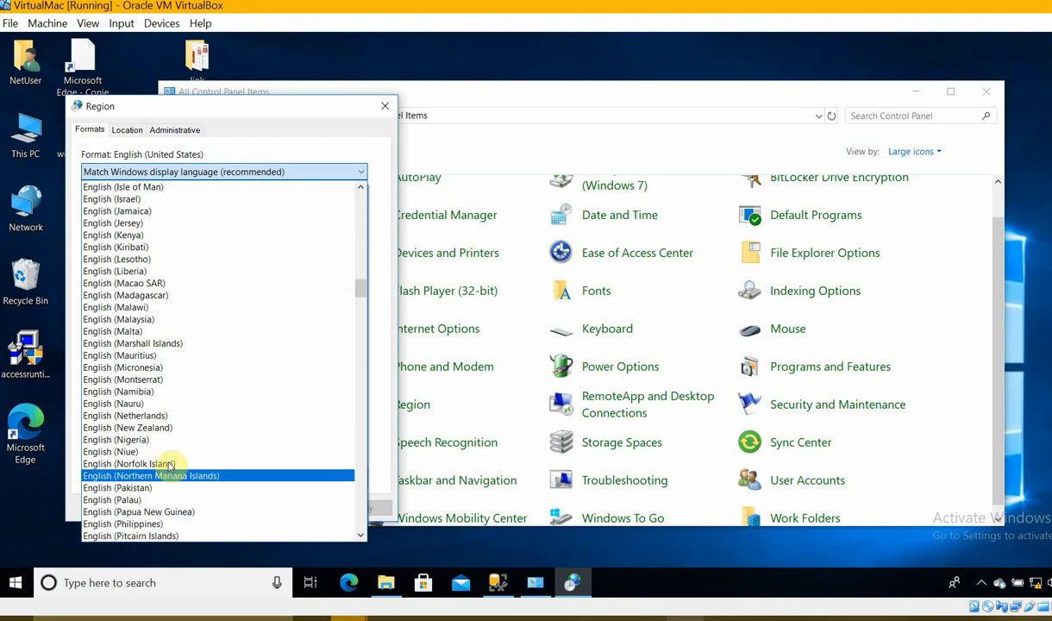
pyautogui.scroll(-2, 181, 448)
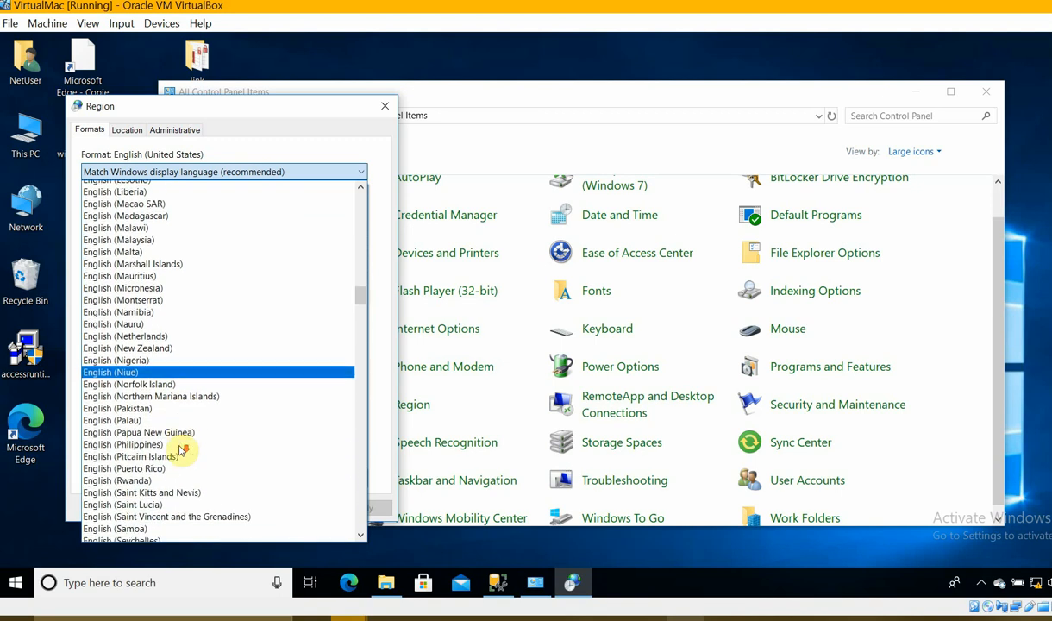
pyautogui.scroll(-4, 181, 450)
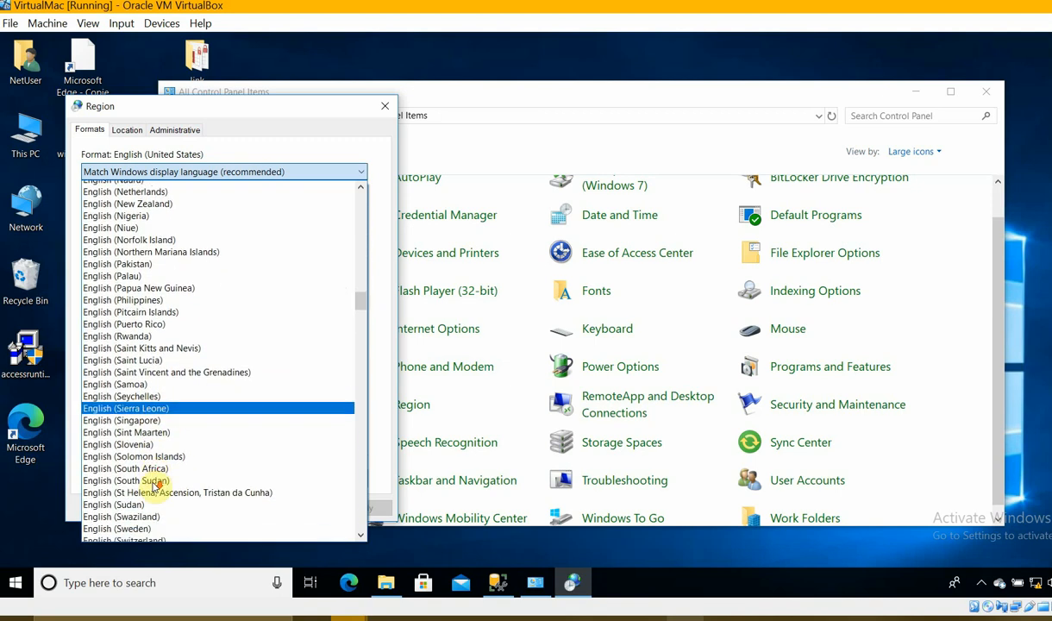
pyautogui.scroll(-1, 159, 487)
pyautogui.scroll(-2, 160, 488)
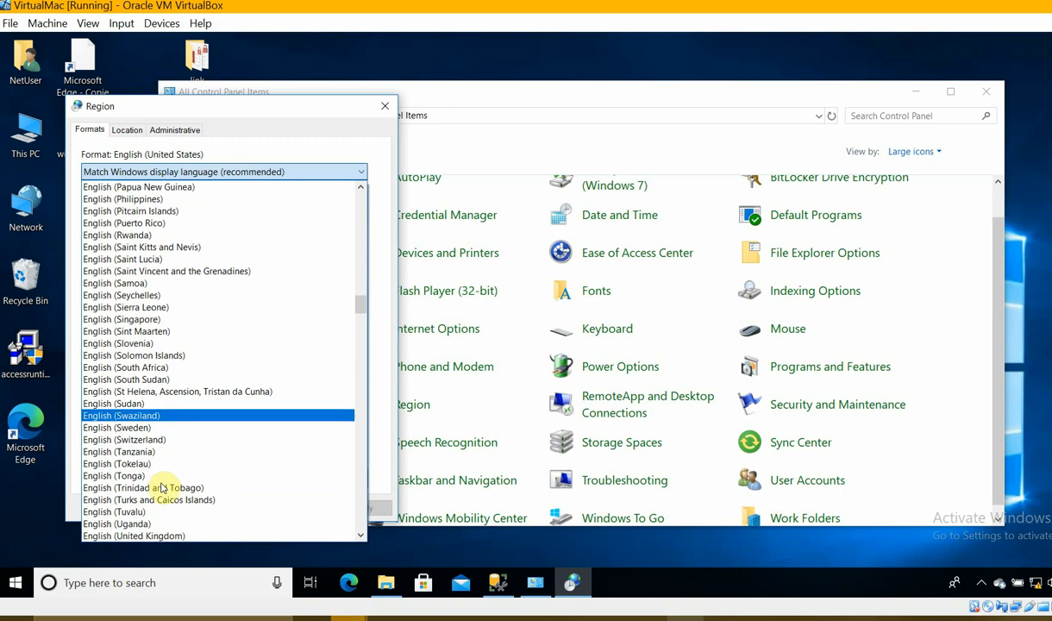
pyautogui.scroll(-1, 161, 487)
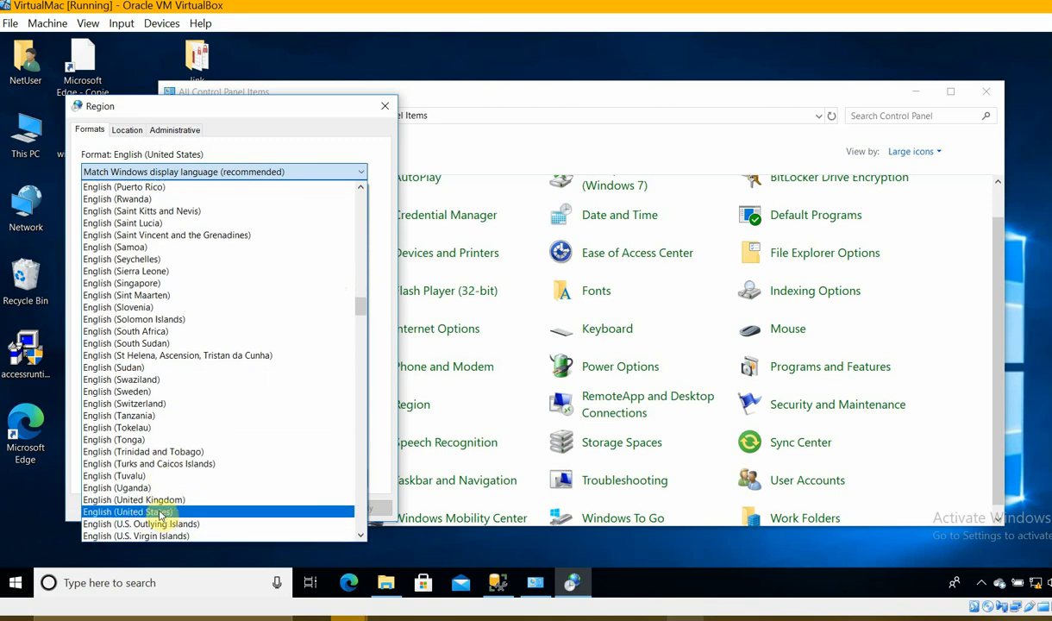
pyautogui.click(160, 512)
# - Set the short date format to M/d/yyyy and the long date format to MMMM d, yyyy
pyautogui.click(192, 248)
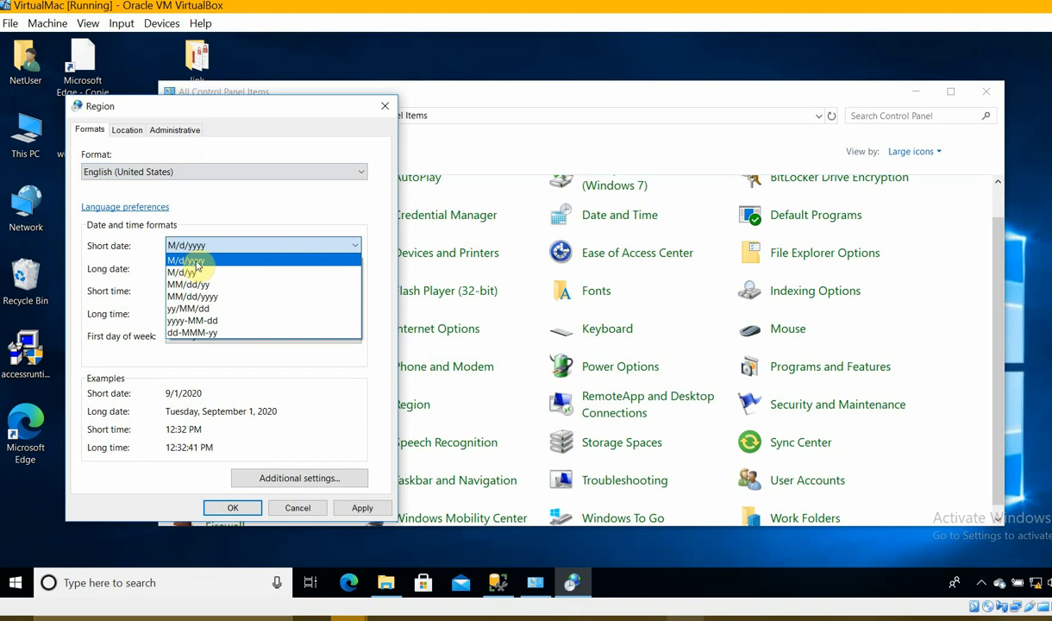
pyautogui.click(197, 262)
pyautogui.click(178, 273)
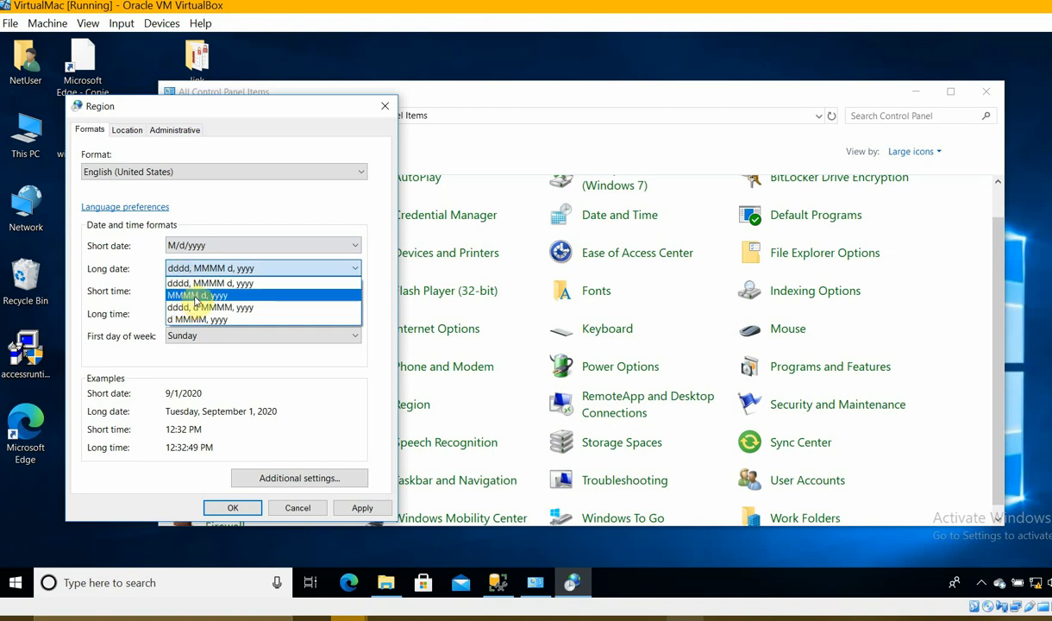
pyautogui.click(196, 296)
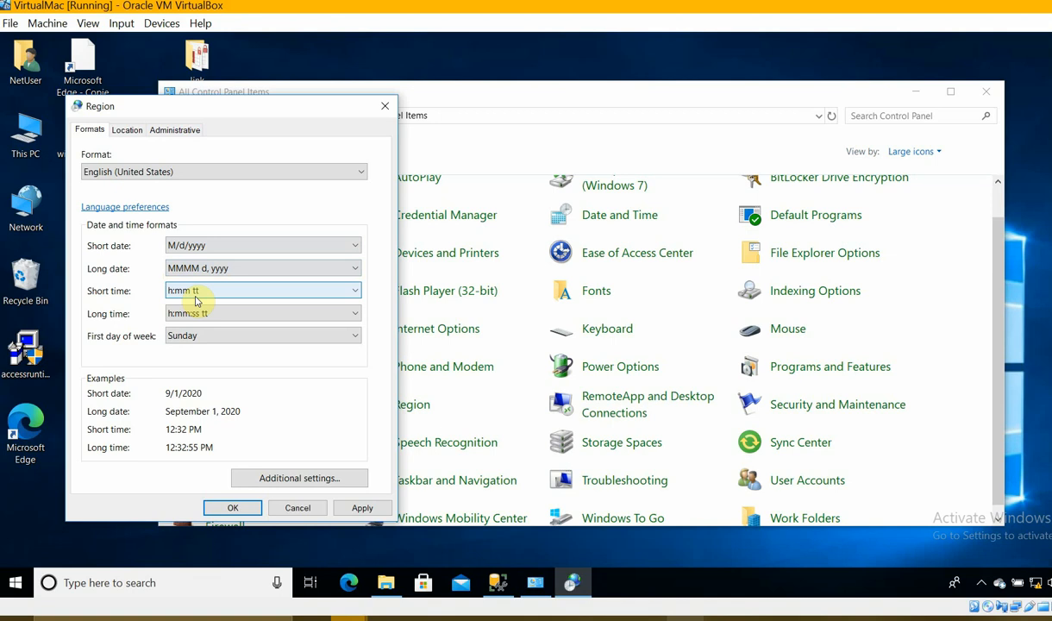
# - Set the short time format to HH:mm and the long time format to HH:mm:ss
pyautogui.click(198, 291)
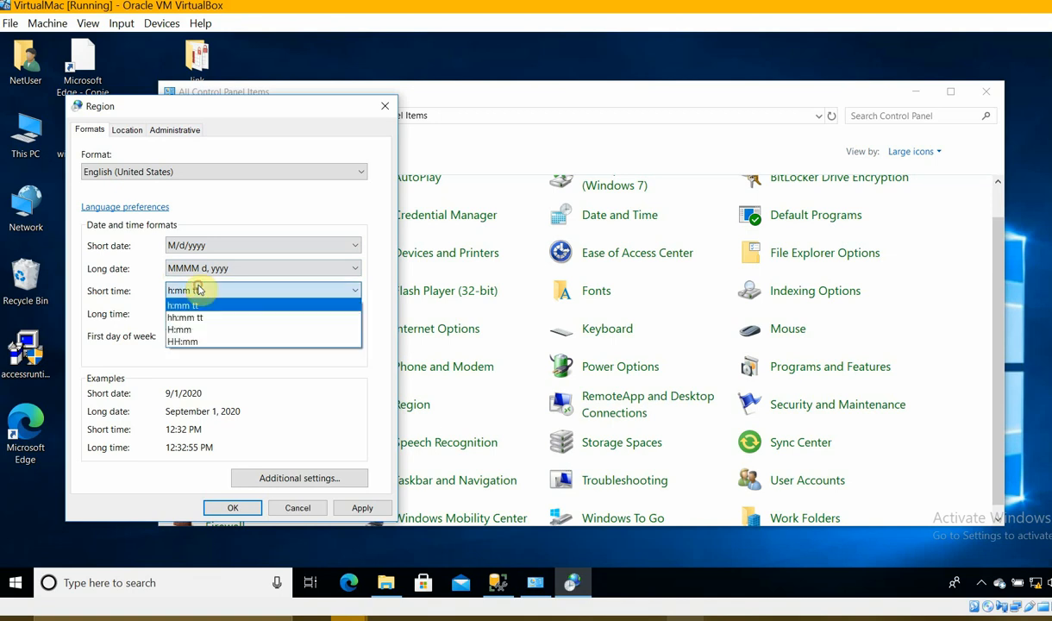
pyautogui.click(195, 343)
pyautogui.click(183, 312)
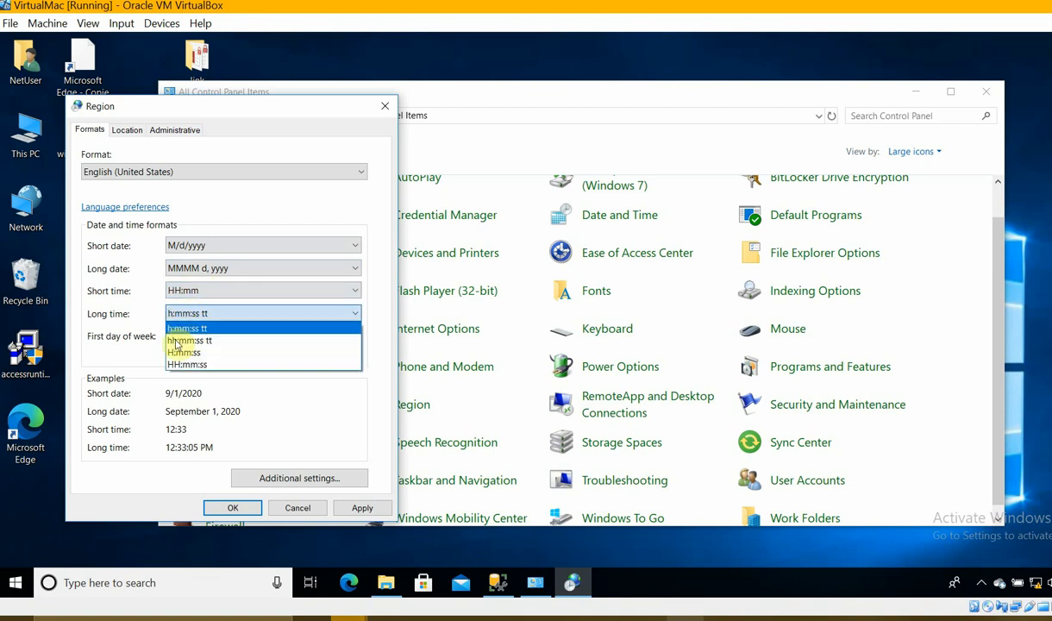
pyautogui.click(179, 365)
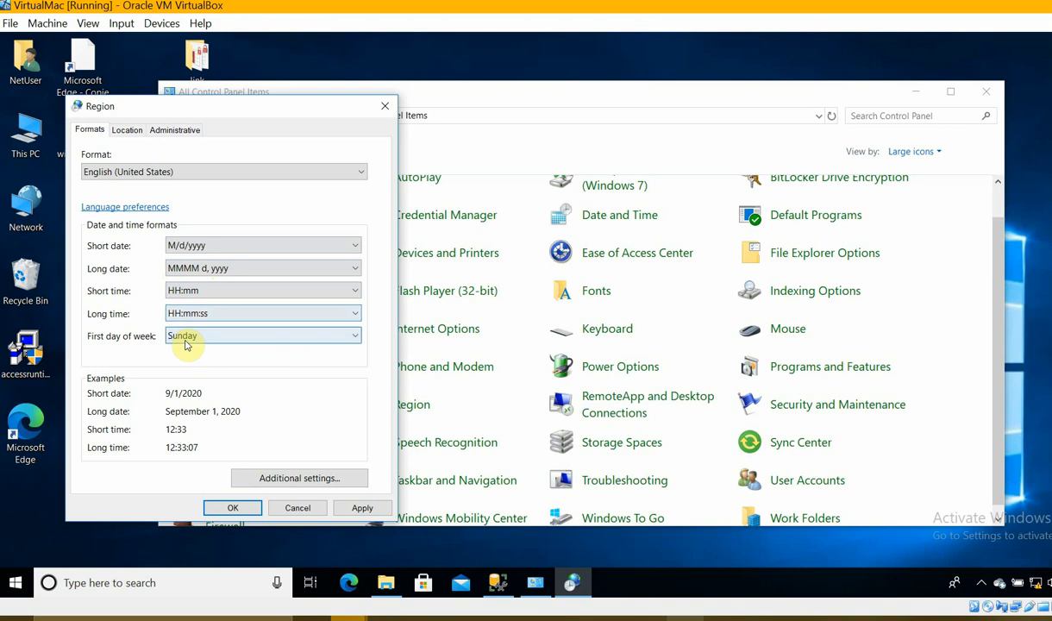
# - Set the first day of the week to Monday, then apply the Region settings and close the dialog
pyautogui.click(185, 344)
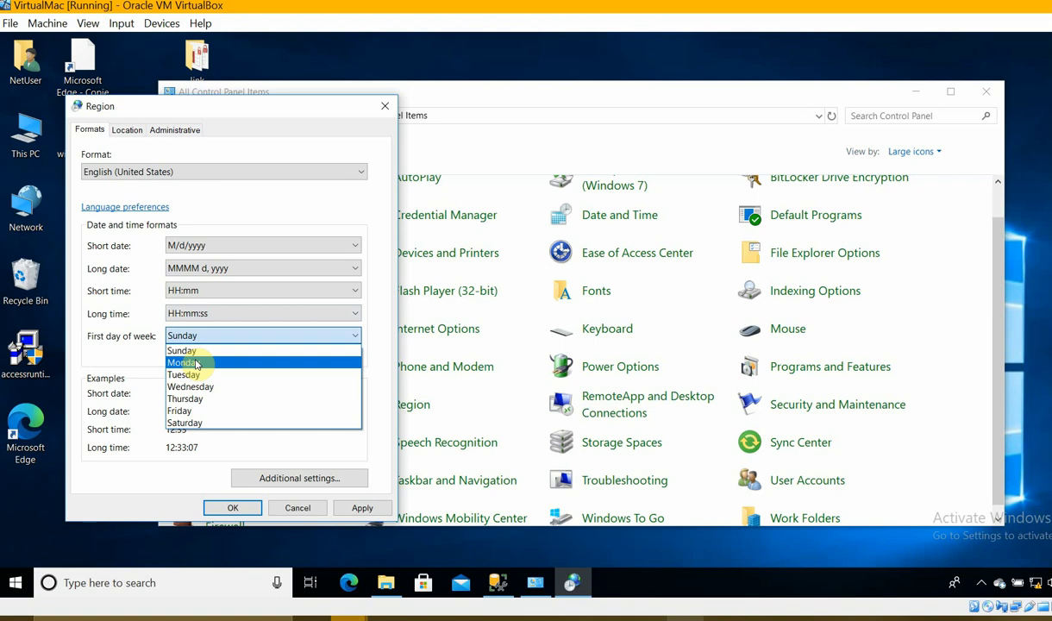
pyautogui.click(196, 363)
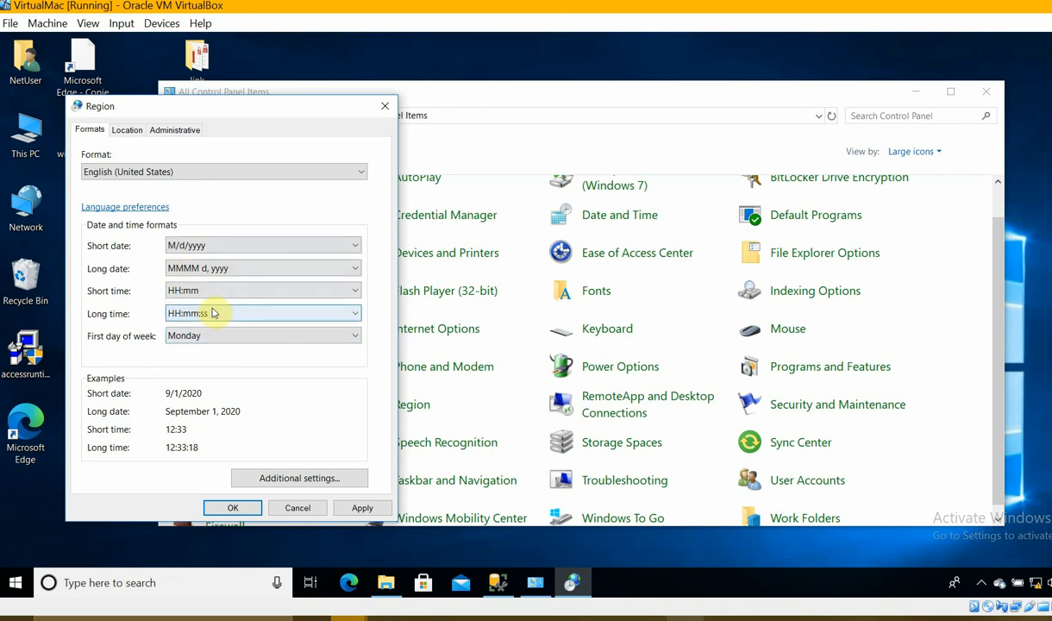
pyautogui.click(365, 508)
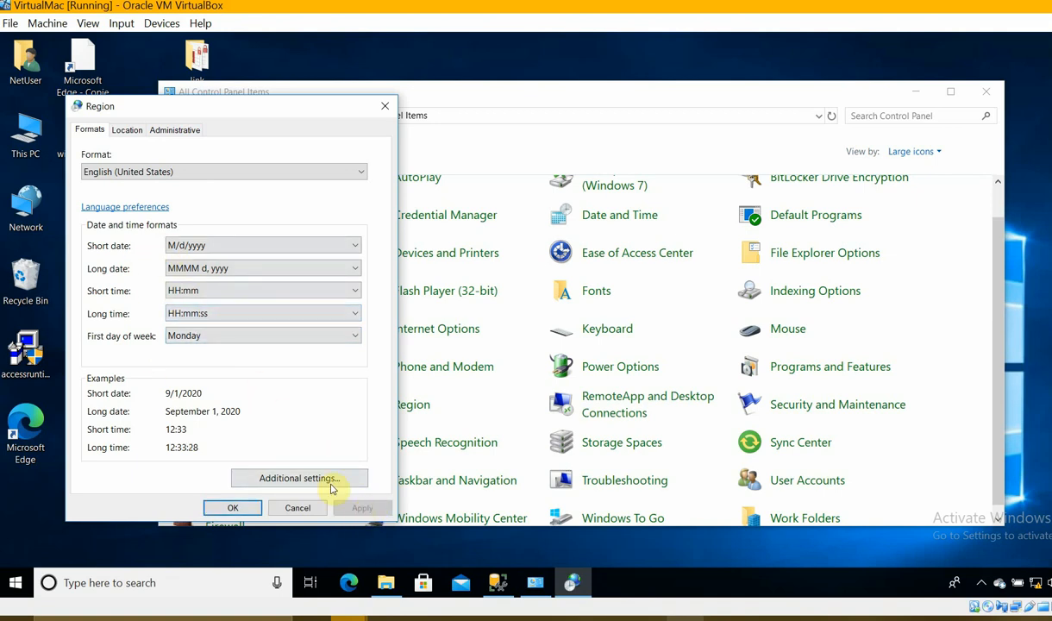
pyautogui.click(233, 508)
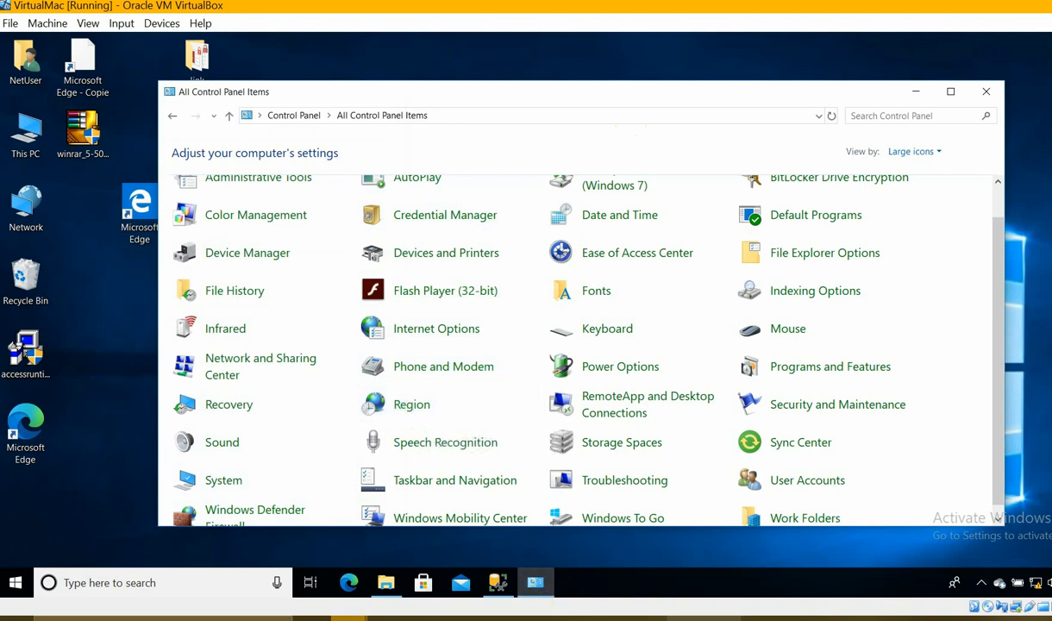
# - Open the free3of9 folder in 0Cache on drive D: and install the Free 3 of 9 Extended font from fre3of9x, closing its preview
pyautogui.click(721, 618)
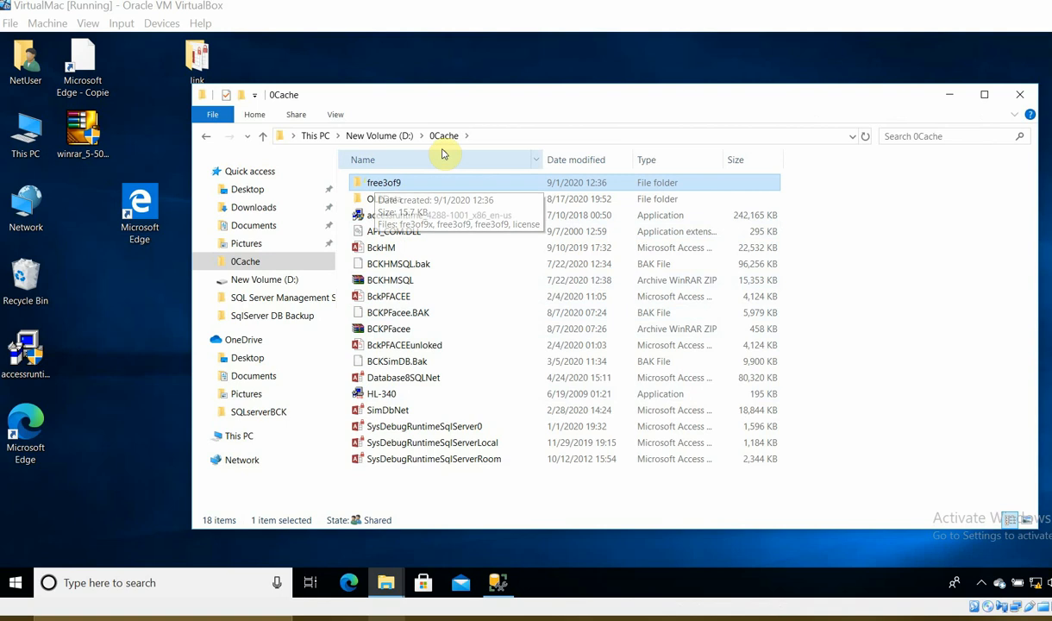
pyautogui.doubleClick(401, 187)
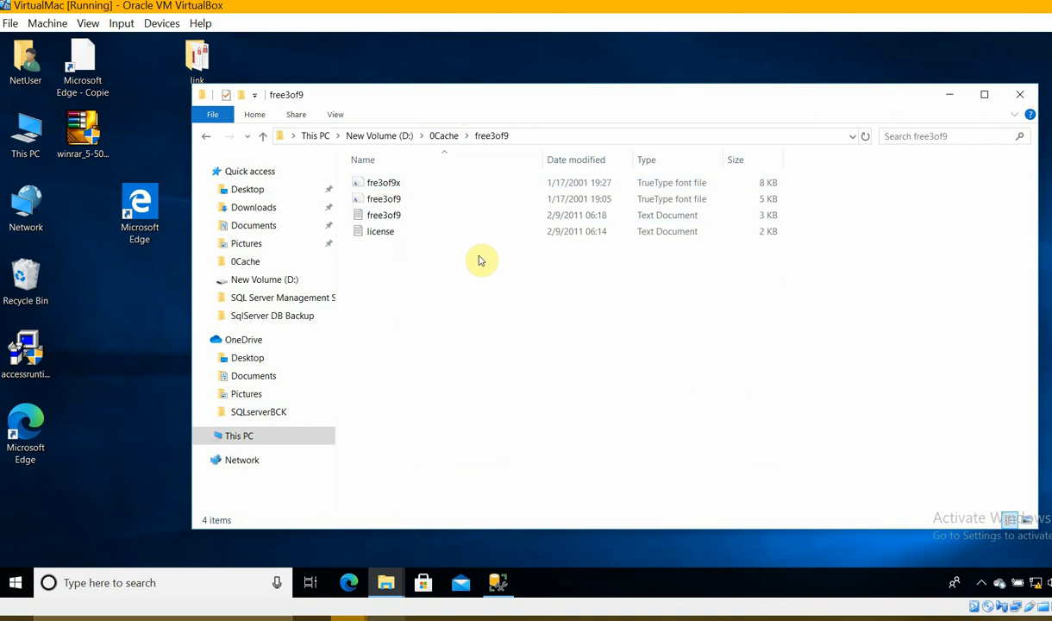
pyautogui.click(392, 198)
pyautogui.click(395, 183)
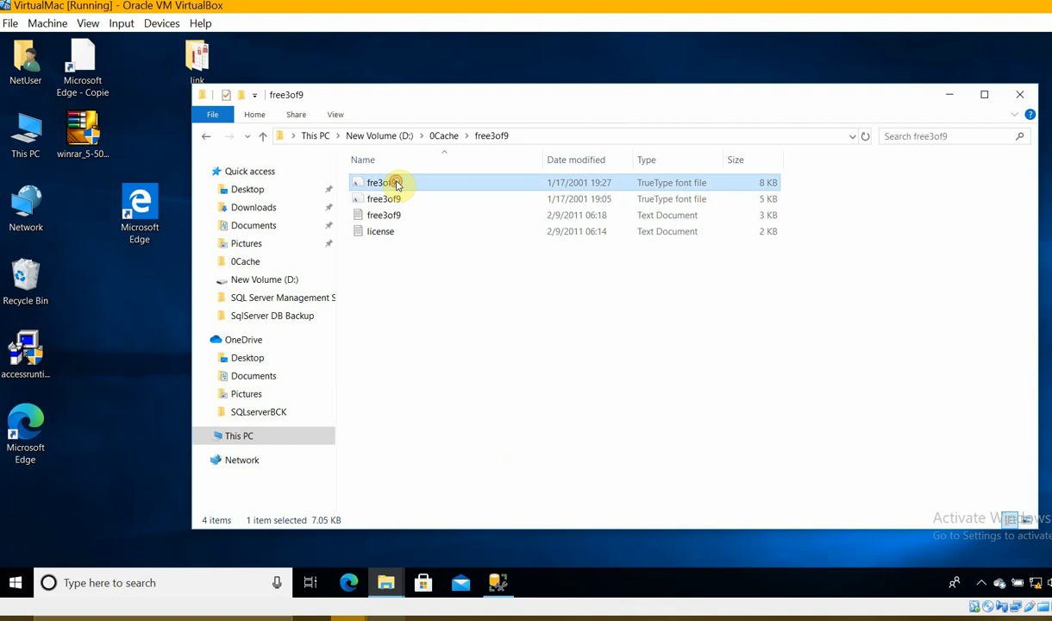
pyautogui.doubleClick(396, 183)
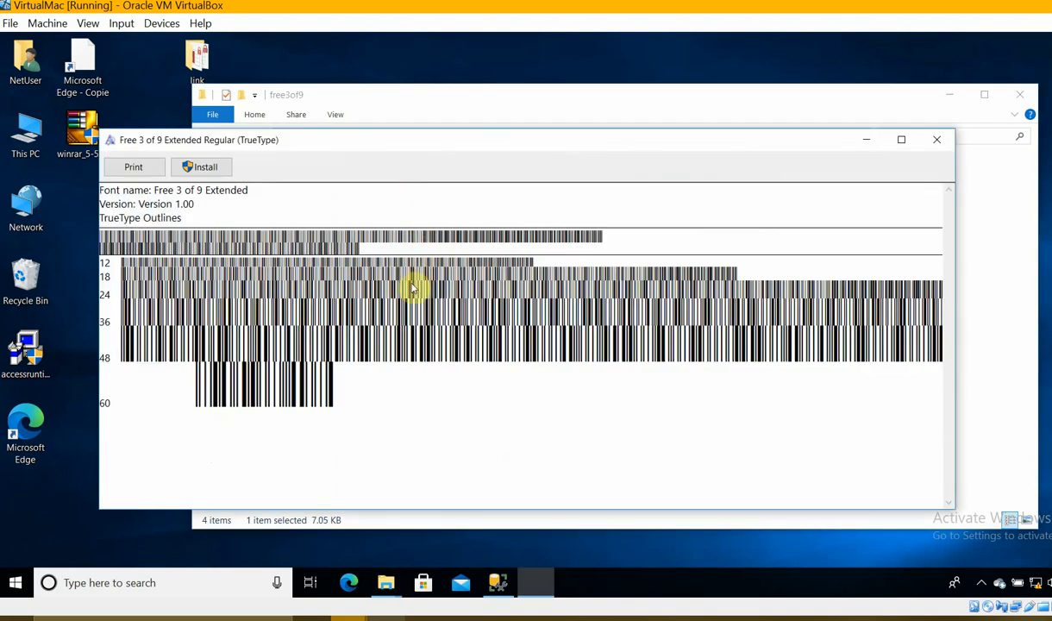
pyautogui.click(206, 168)
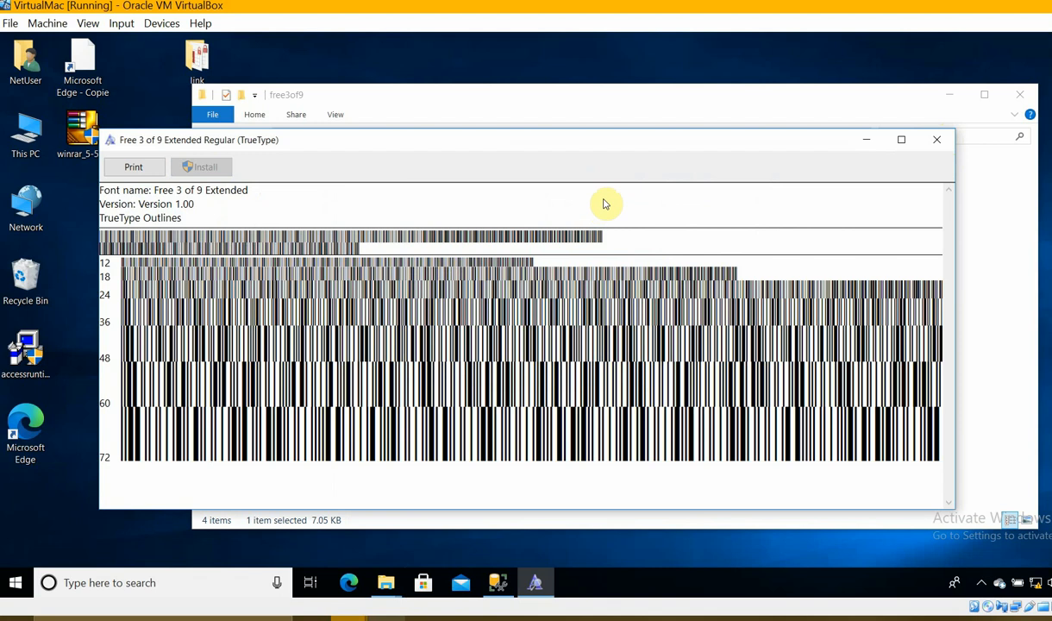
pyautogui.click(936, 139)
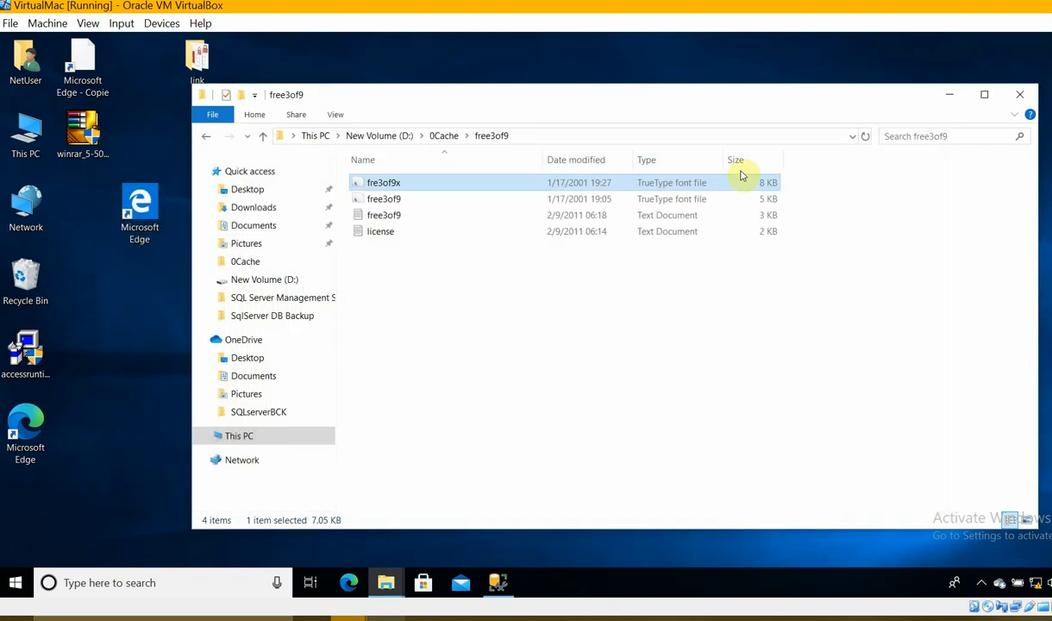
# - Install the Free 3 of 9 Regular font from the free3of9 TrueType file and close its preview
pyautogui.doubleClick(371, 199)
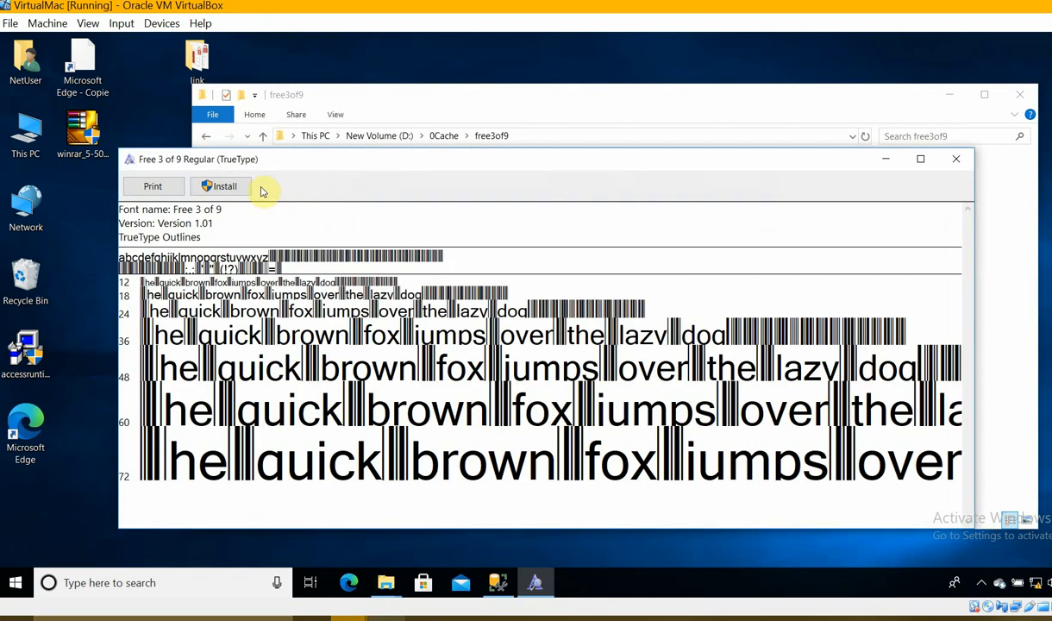
pyautogui.click(222, 187)
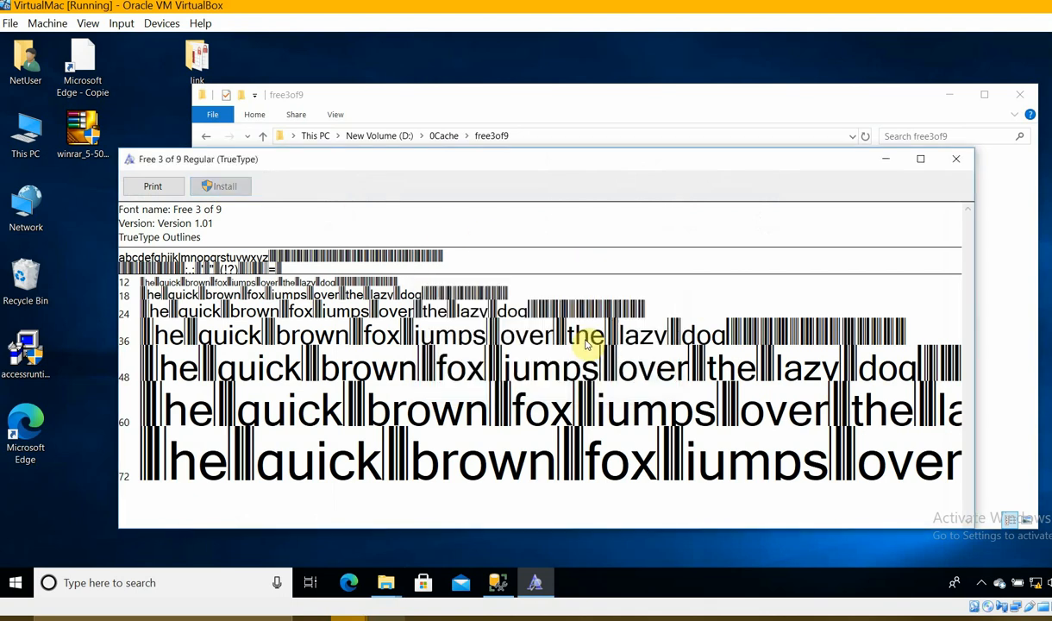
pyautogui.click(955, 159)
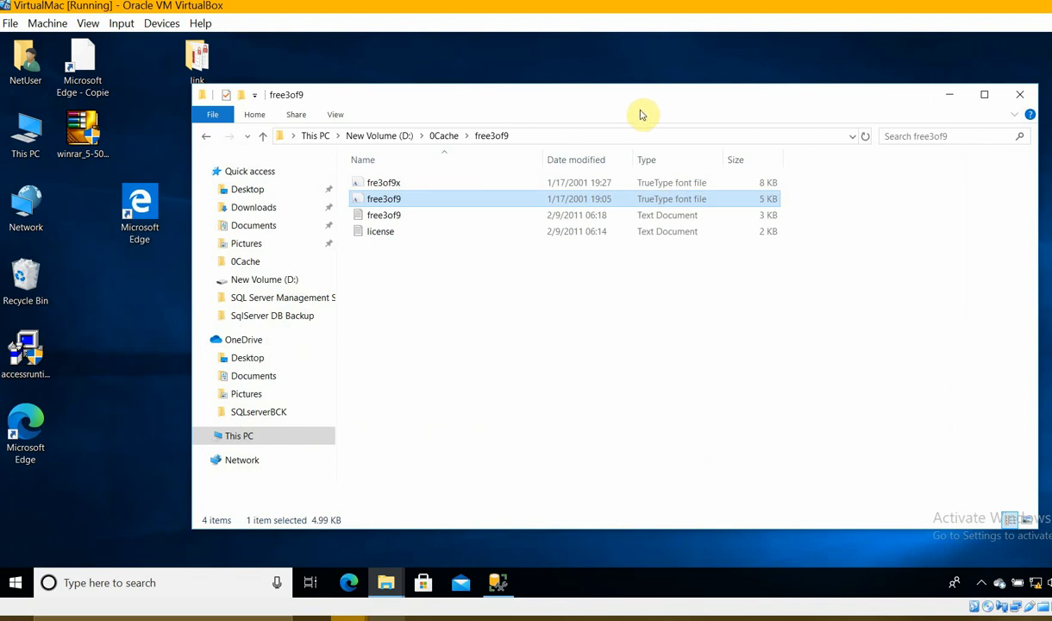
pyautogui.click(912, 618)
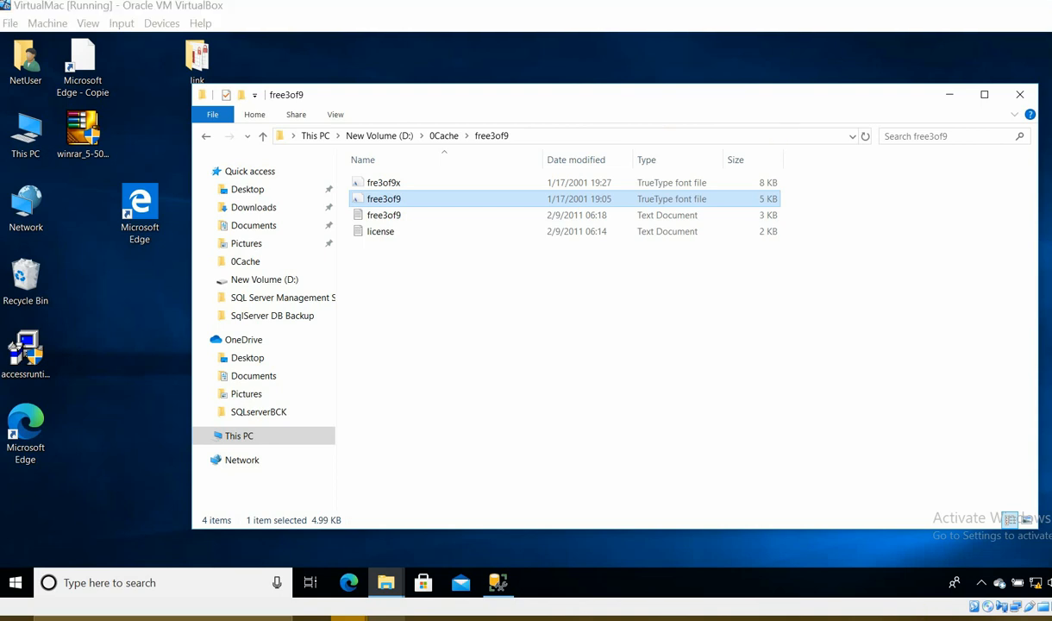